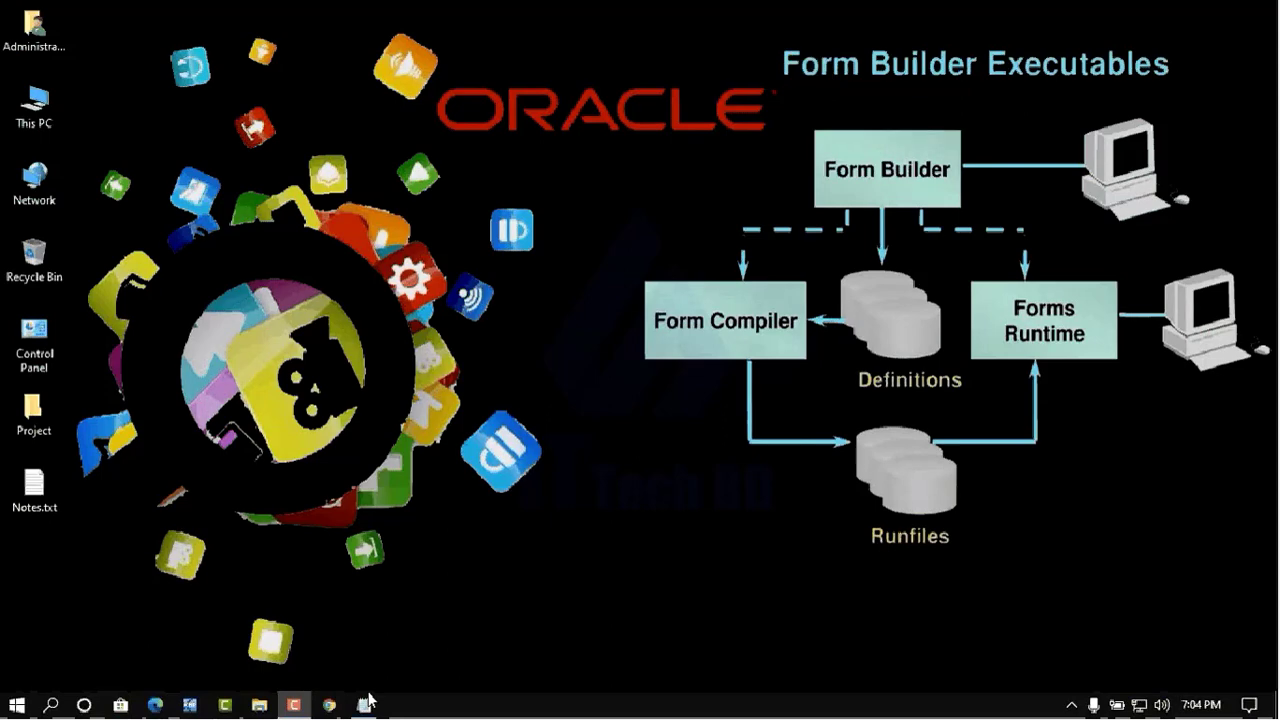
- Dismiss the notes and open This PC's Properties to show the System page
click(365, 704)
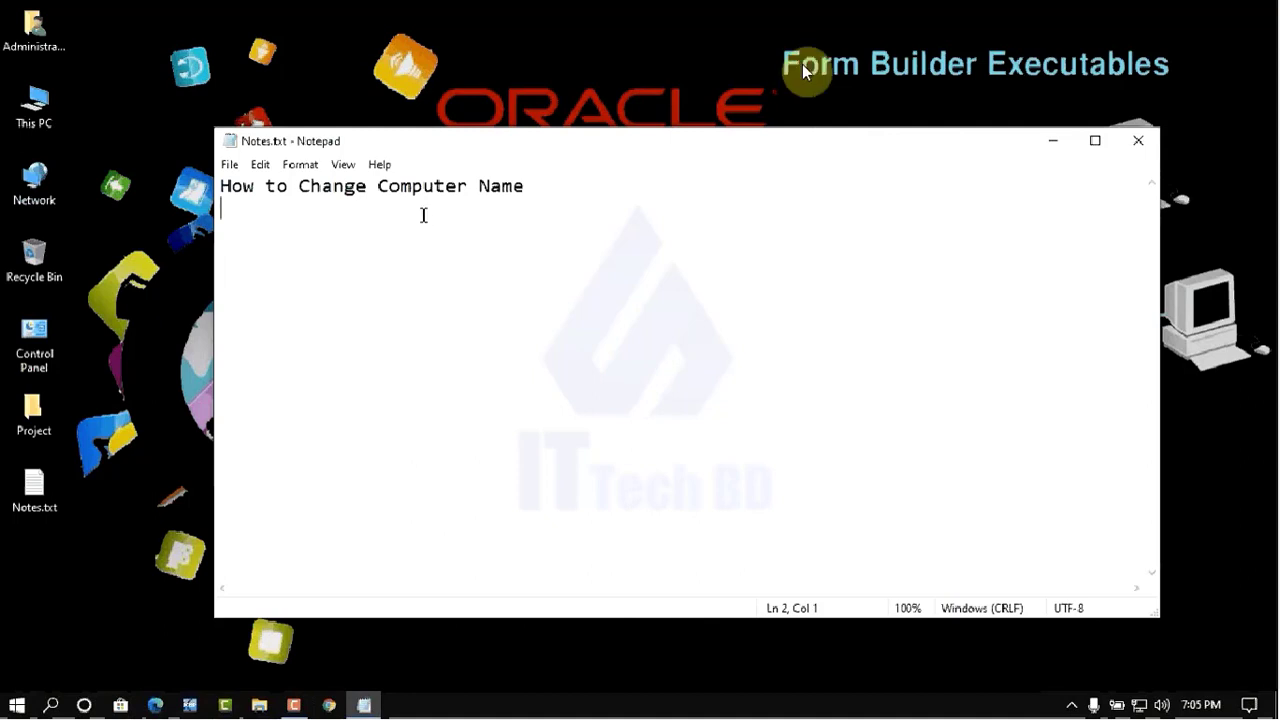
click(1053, 140)
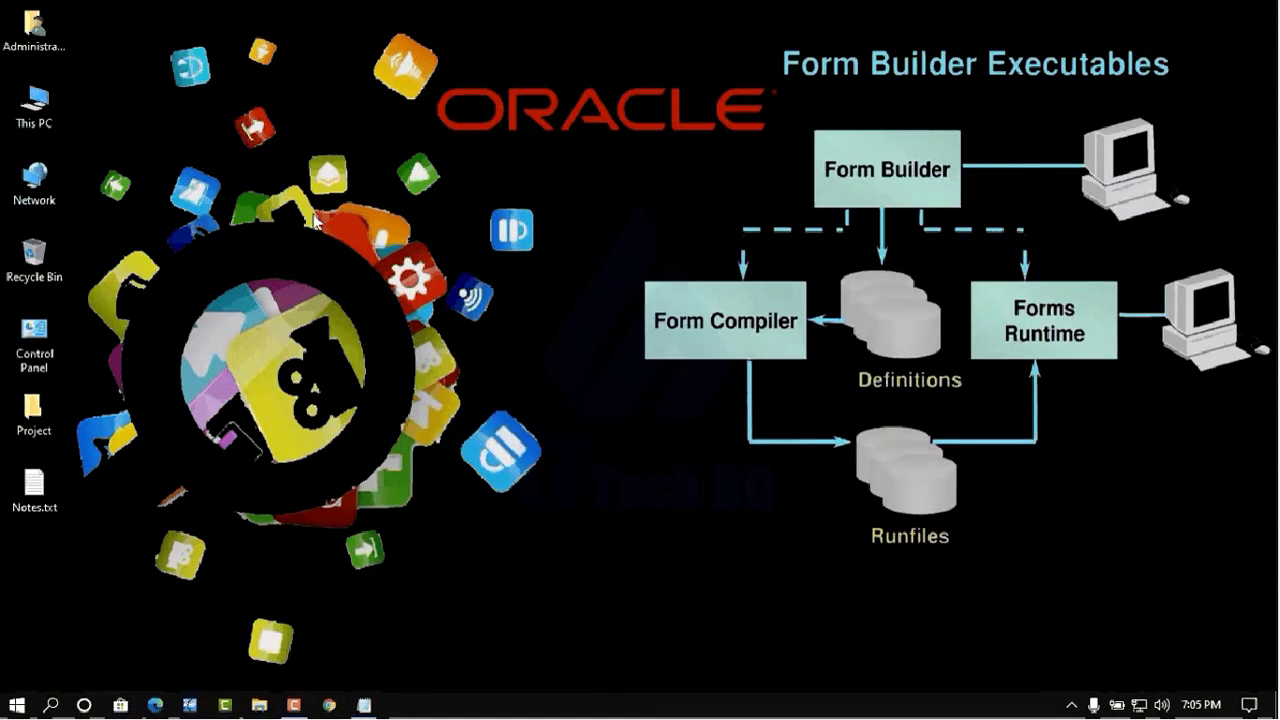
right_click(42, 121)
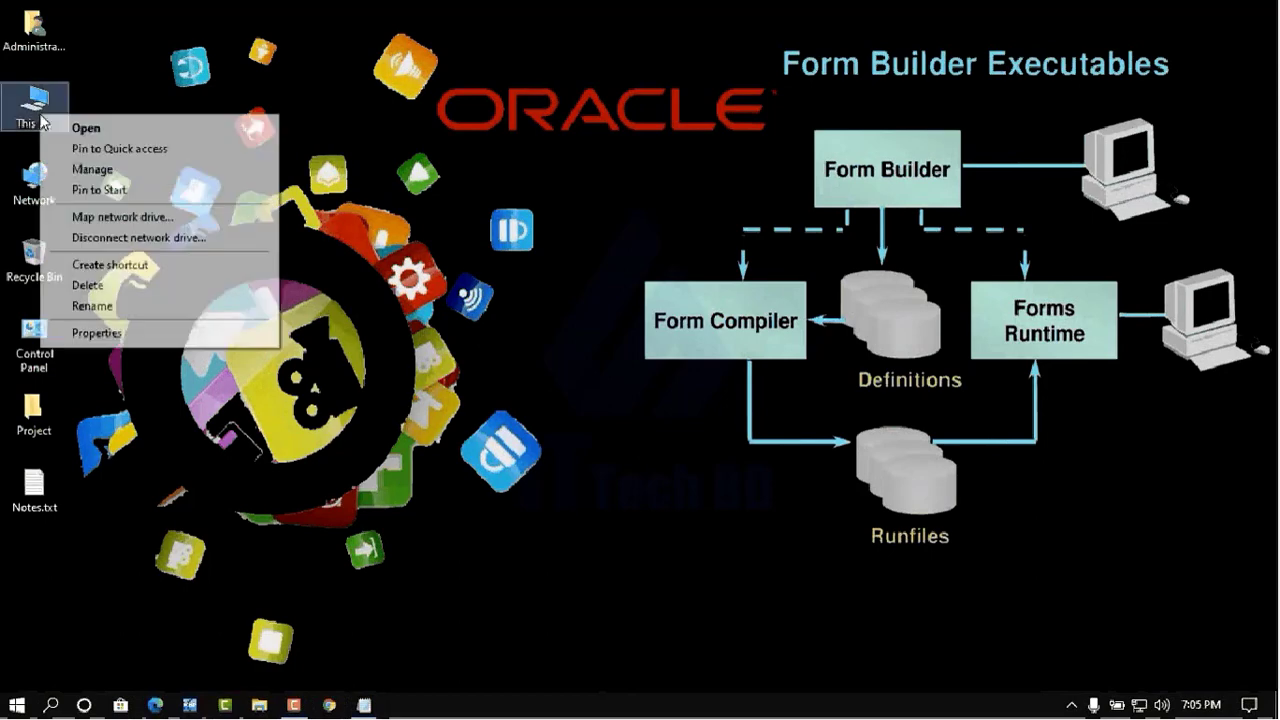
click(97, 333)
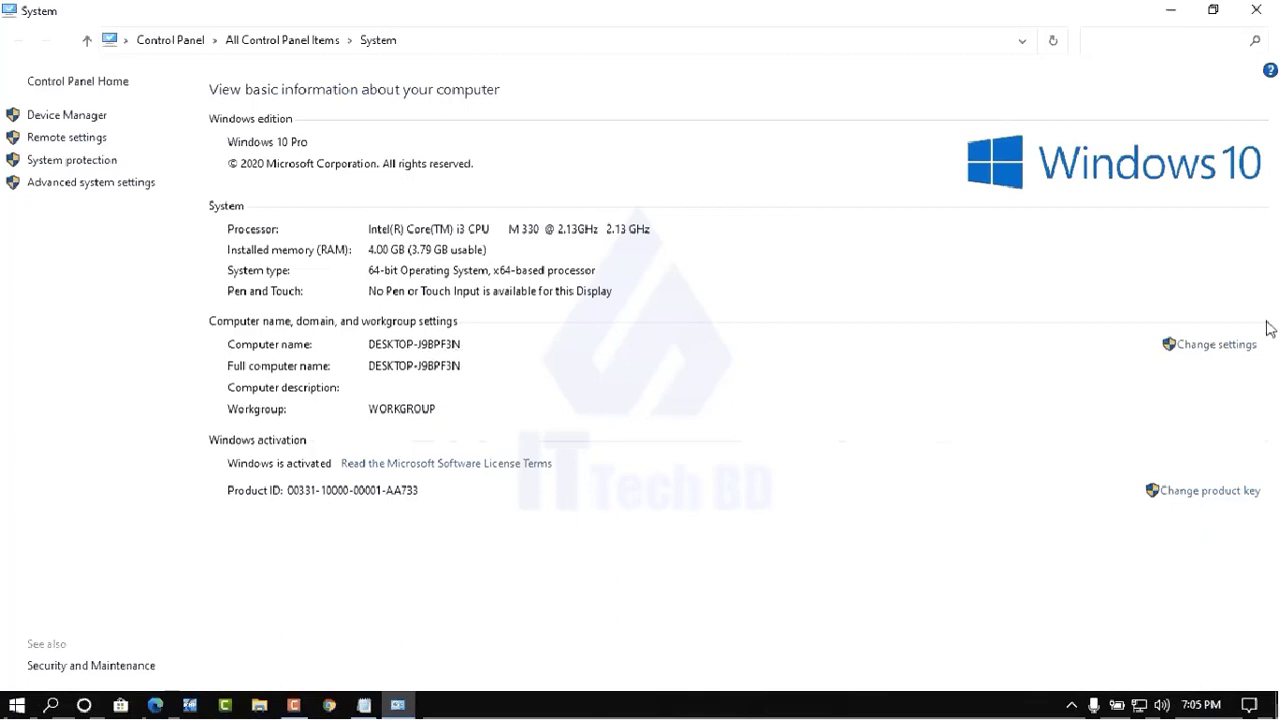
- Open System Properties, move it aside, and bring up the Computer Name Change dialog
click(1213, 348)
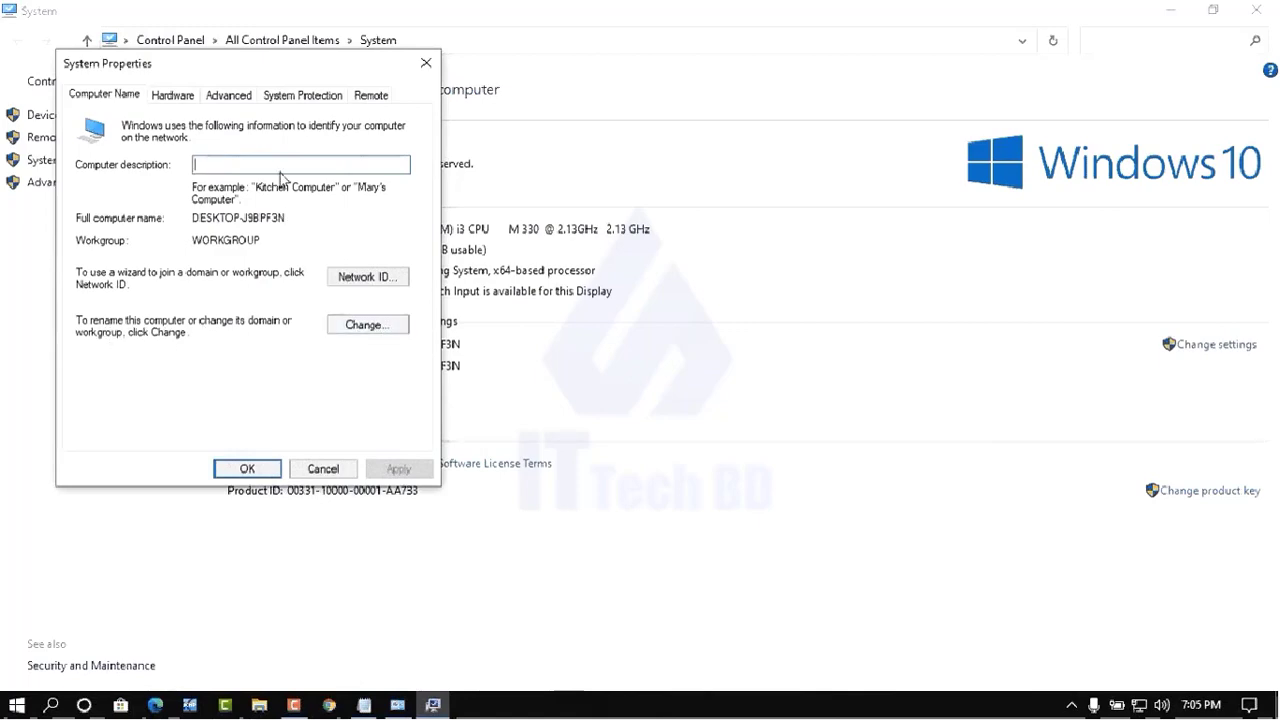
drag(268, 71, 757, 85)
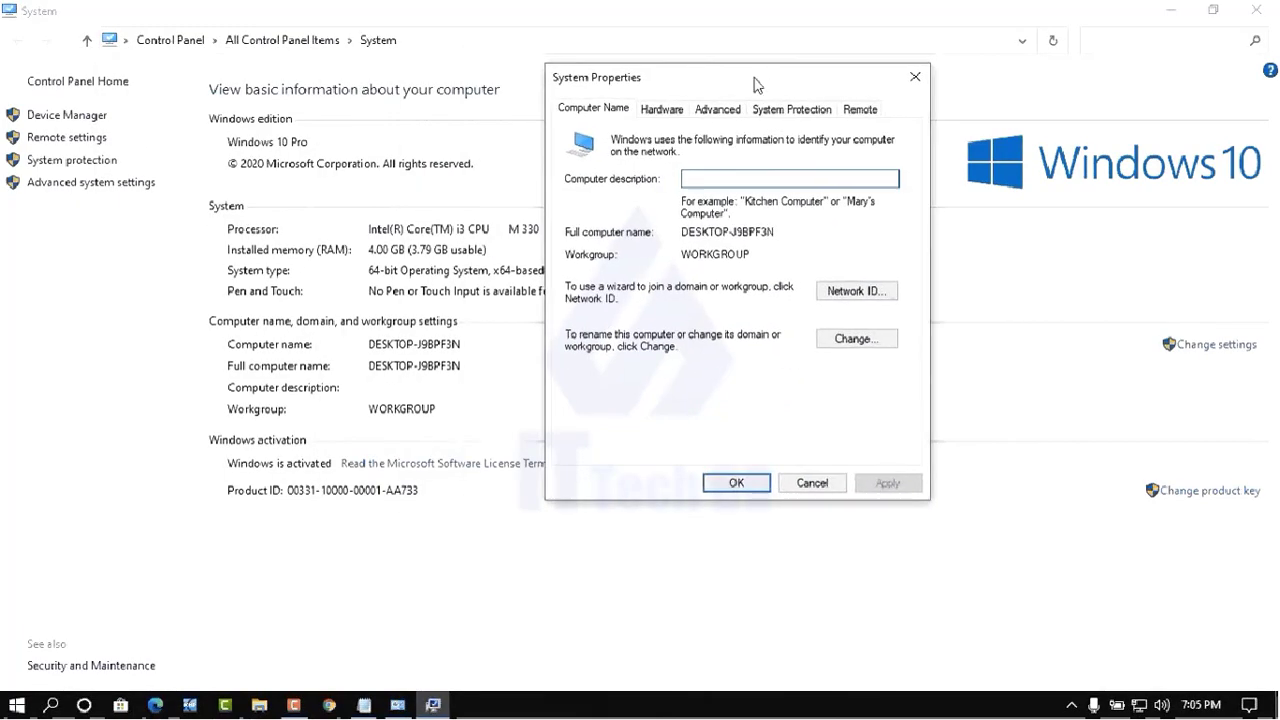
click(855, 339)
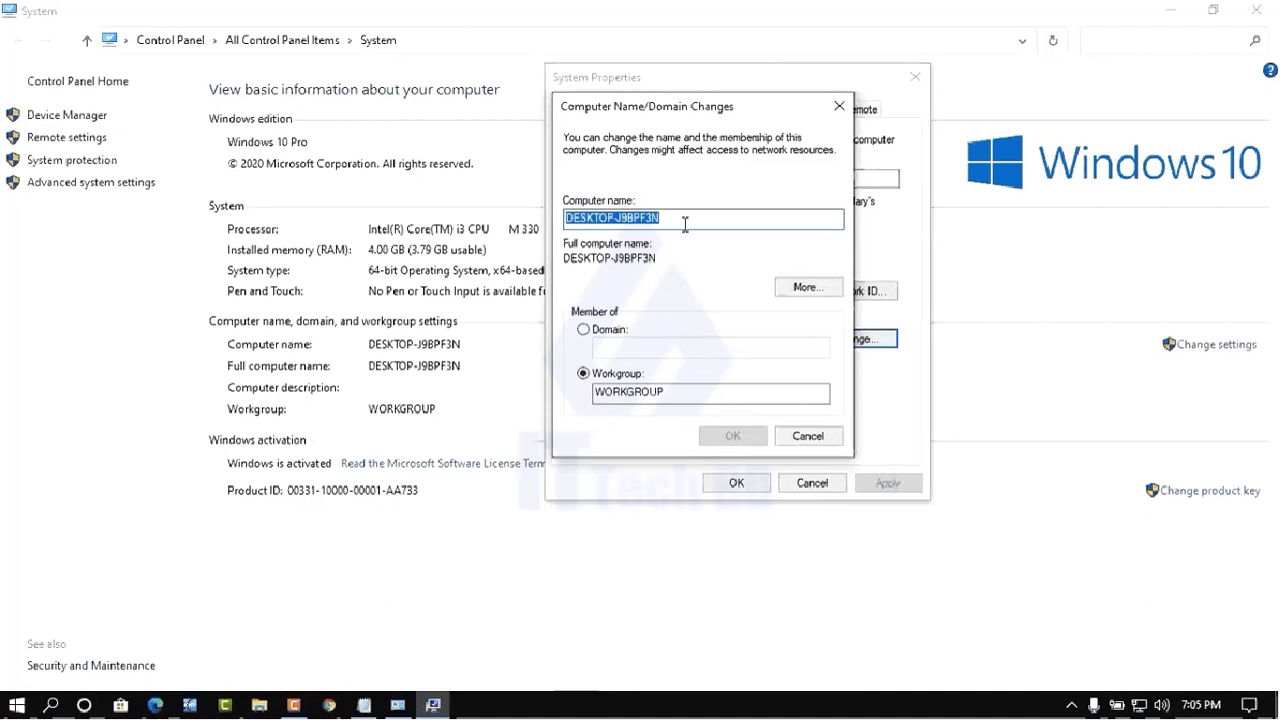
- Enter OracleSoft as the computer name, correcting the lowercase s to a capital S
text(Ora)
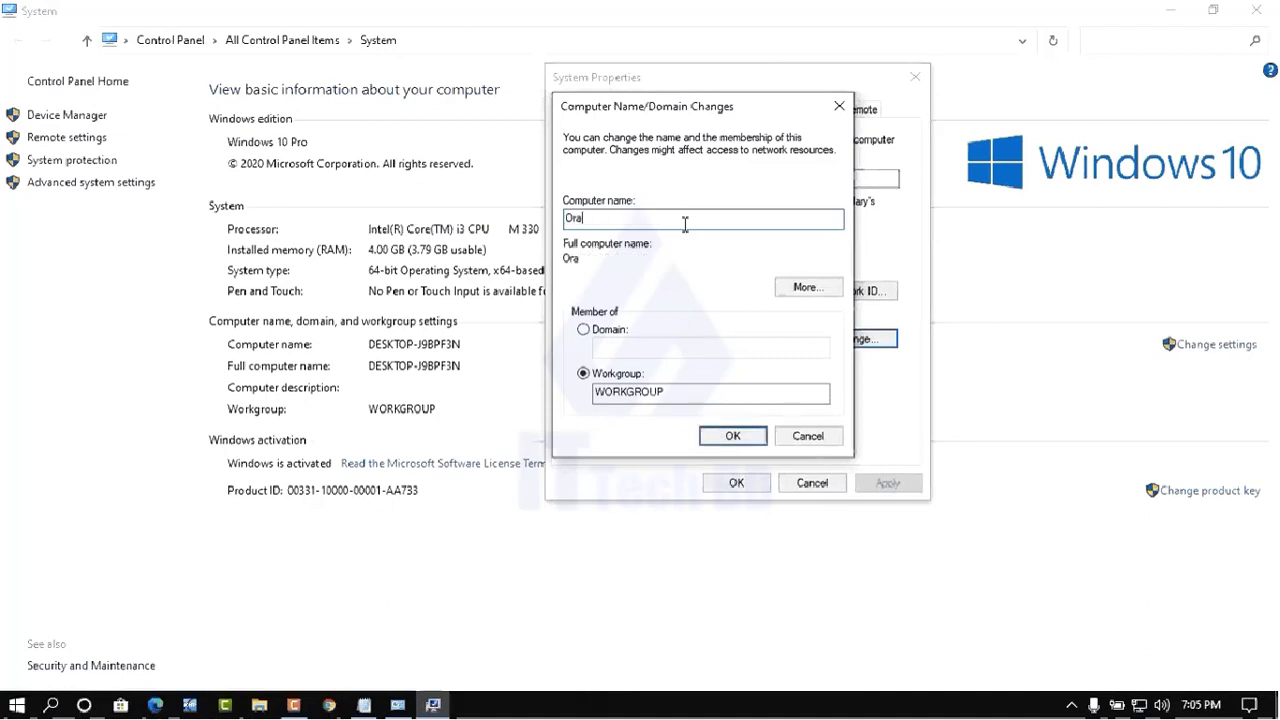
text(cle)
text(s)
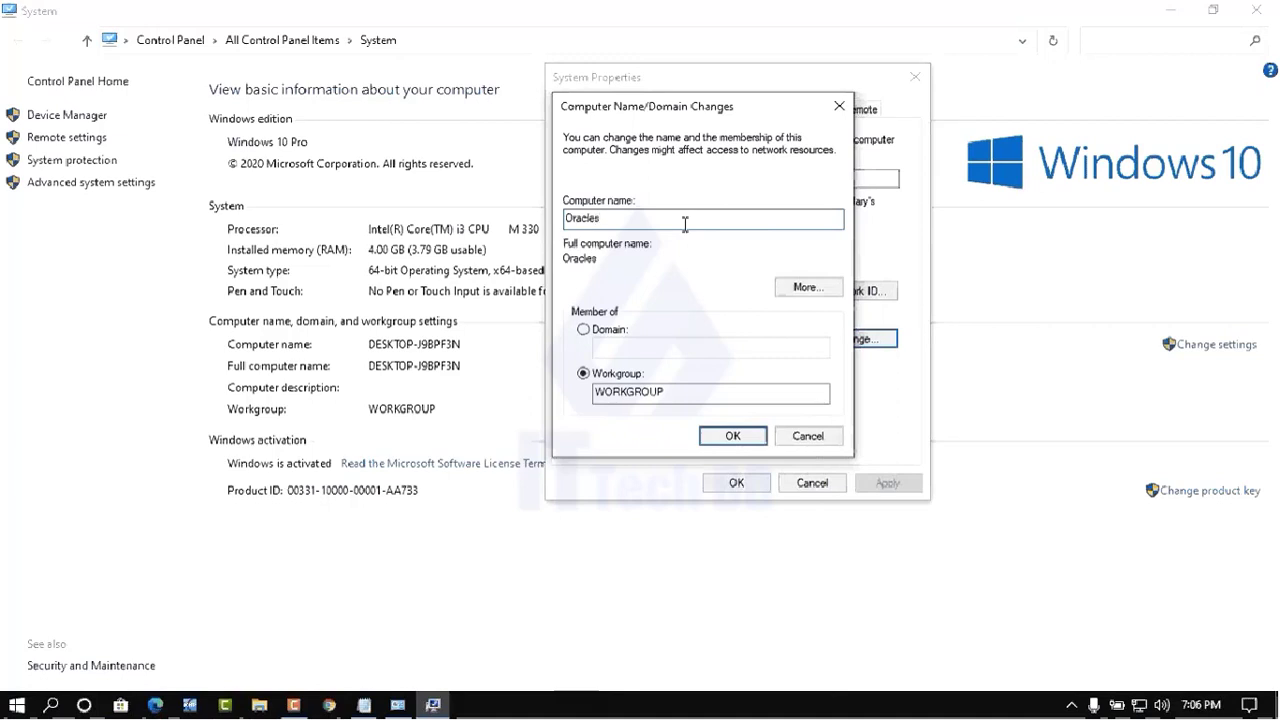
text(oft)
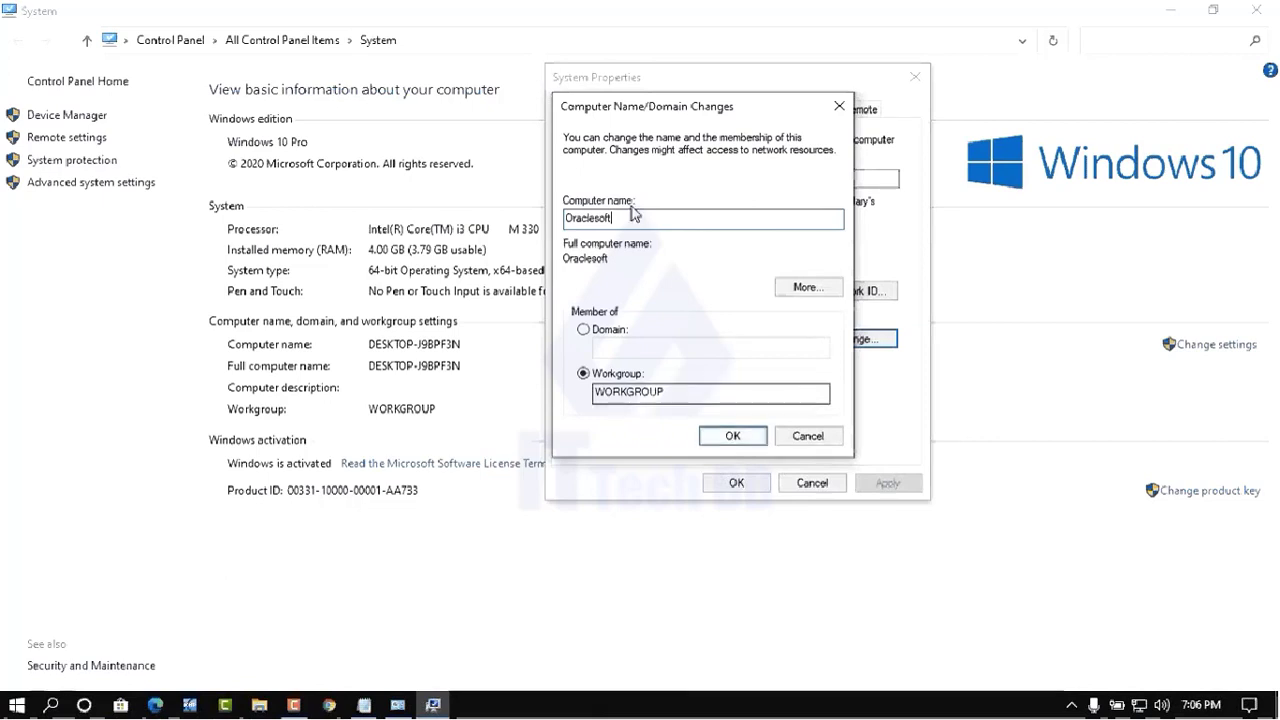
click(599, 219)
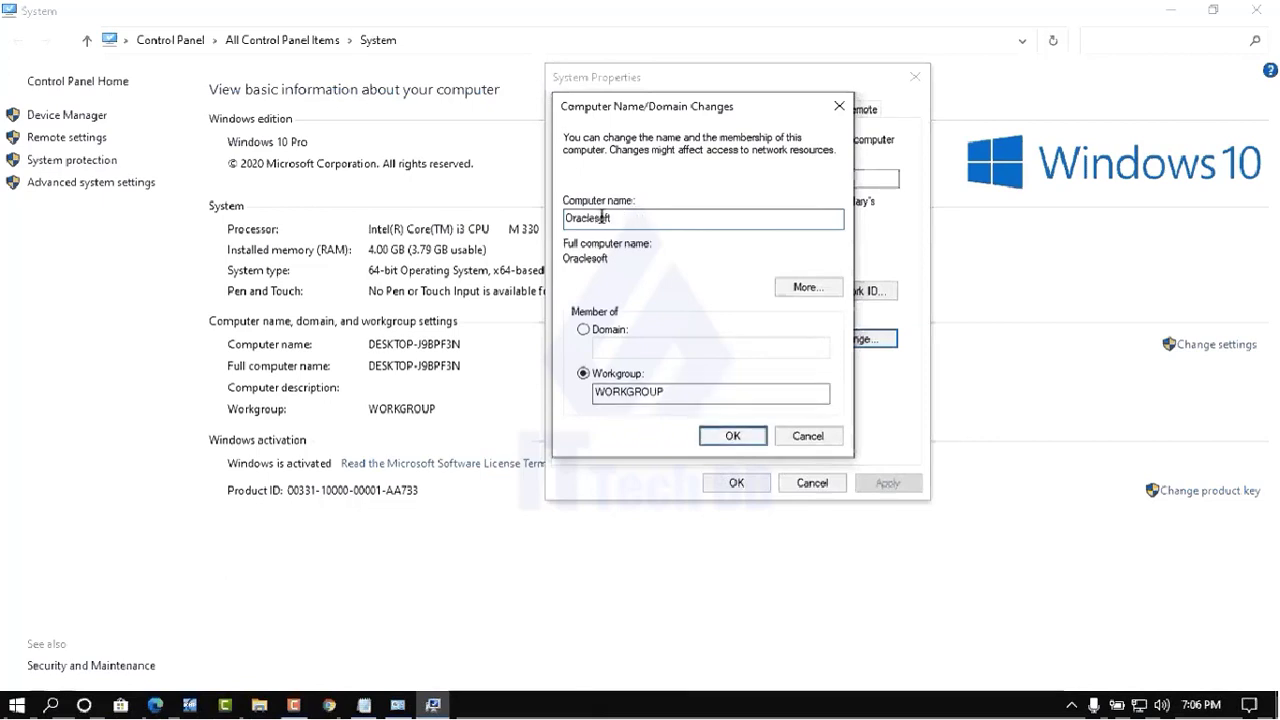
click(603, 219)
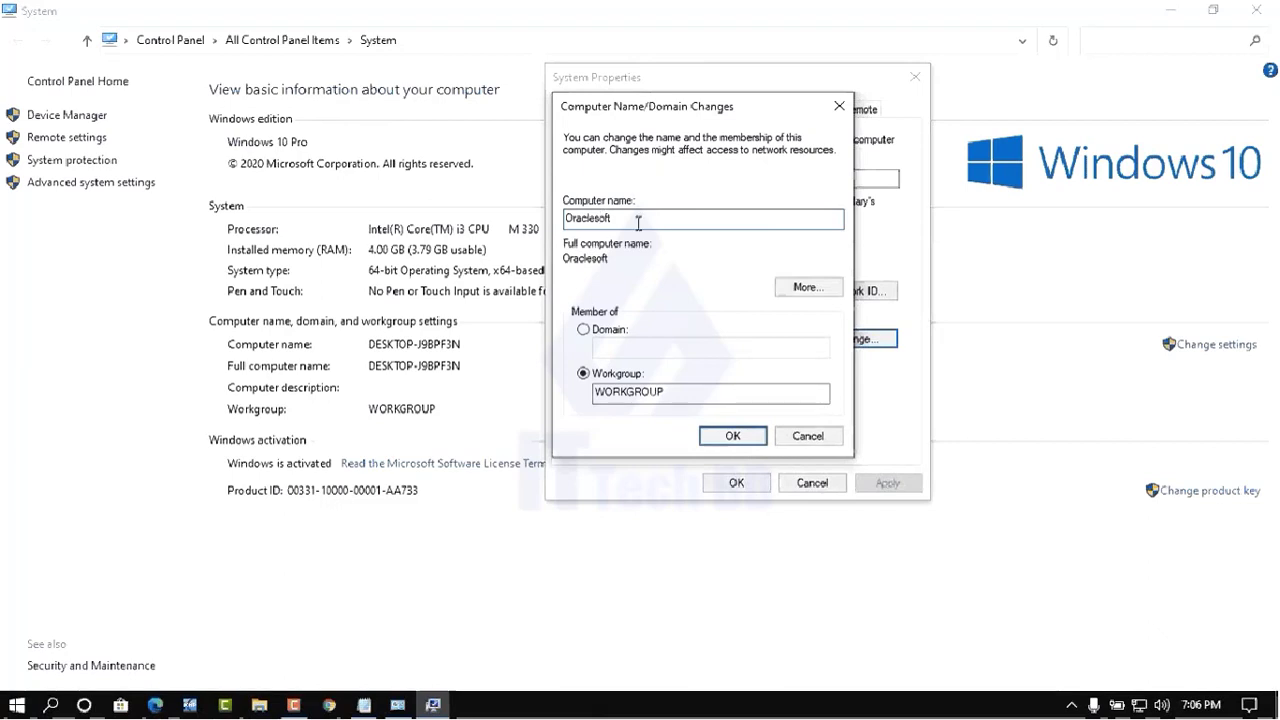
key(BackSpace)
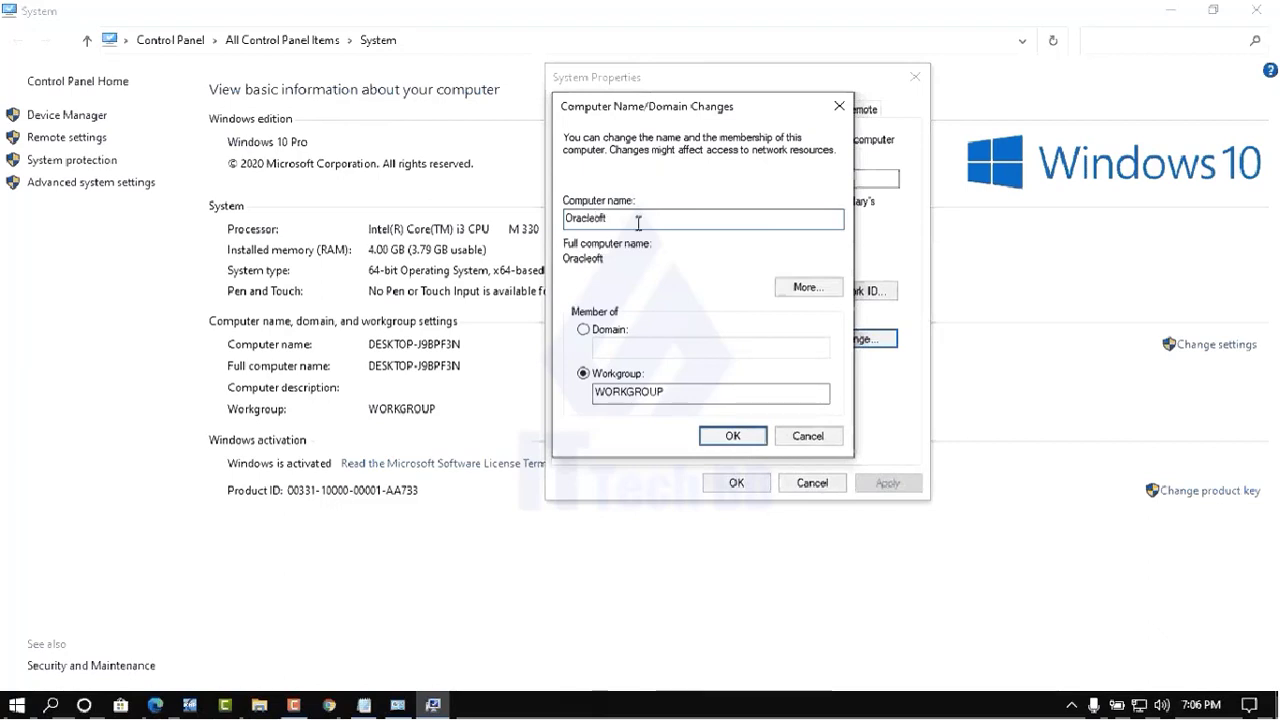
text(S)
- Confirm the OracleSoft rename and acknowledge the restart-required notice
click(733, 438)
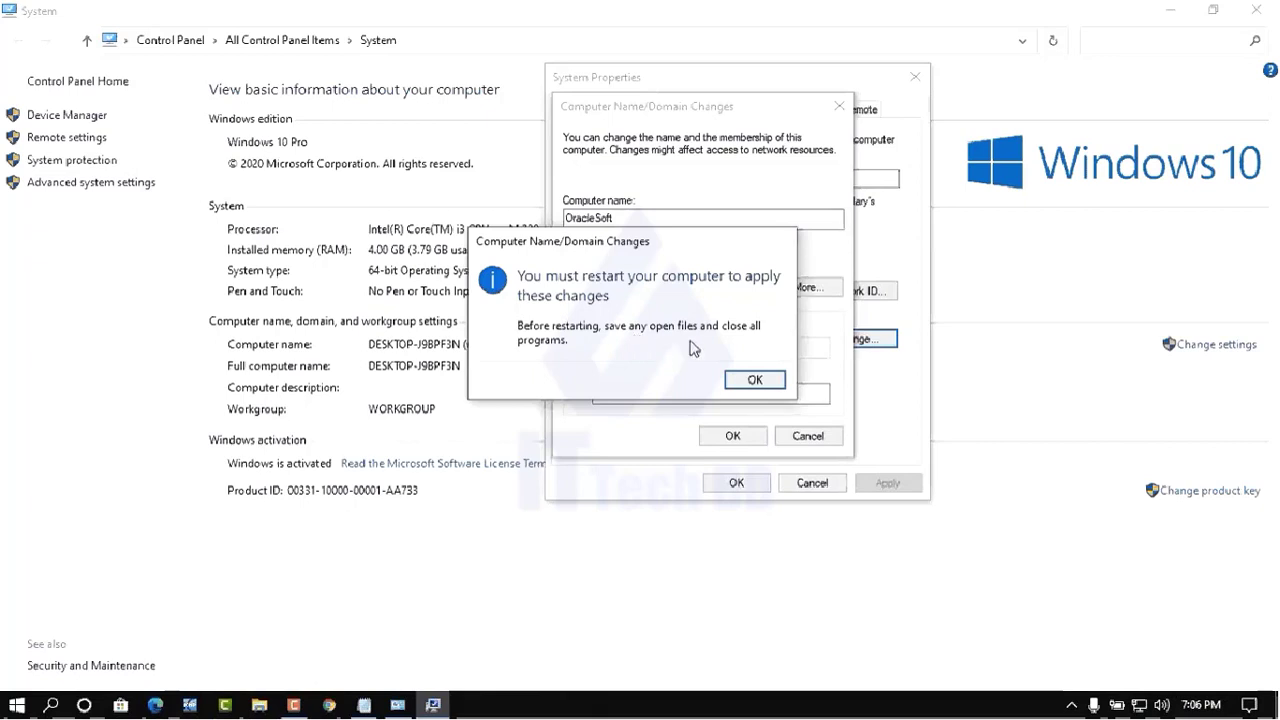
click(755, 382)
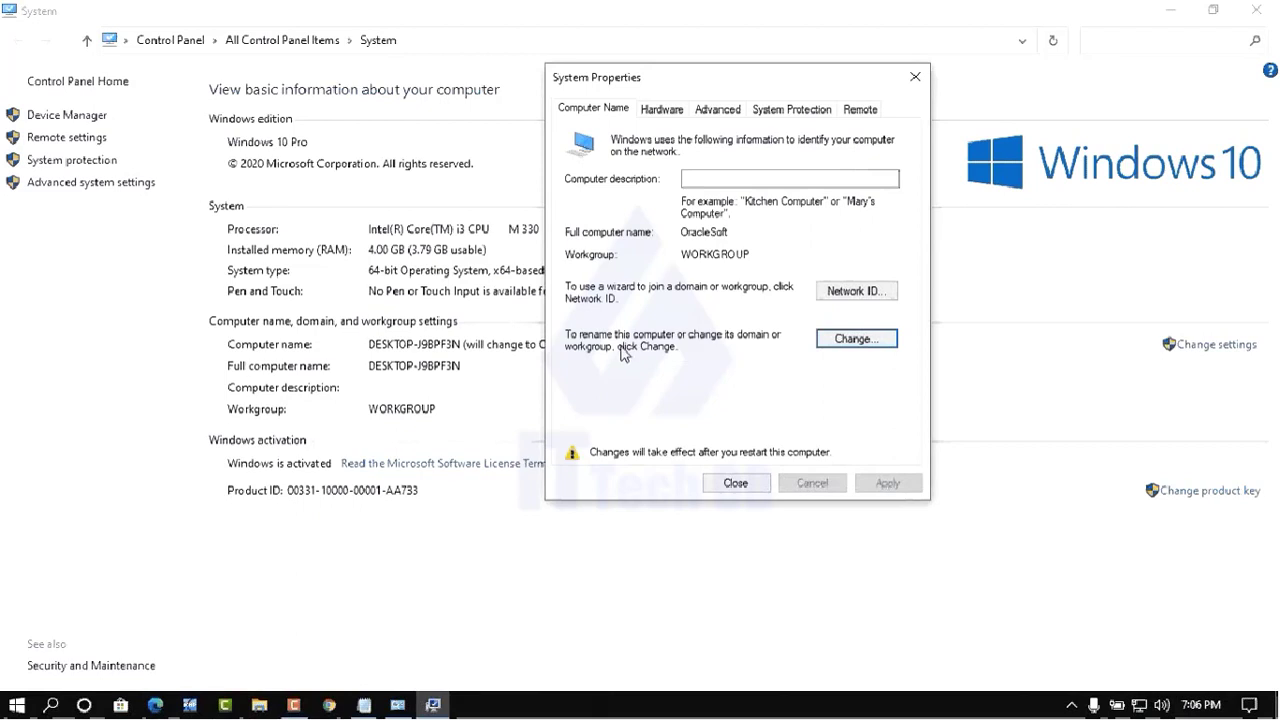
- Close System Properties to get the Restart Now / Restart Later prompt
click(736, 484)
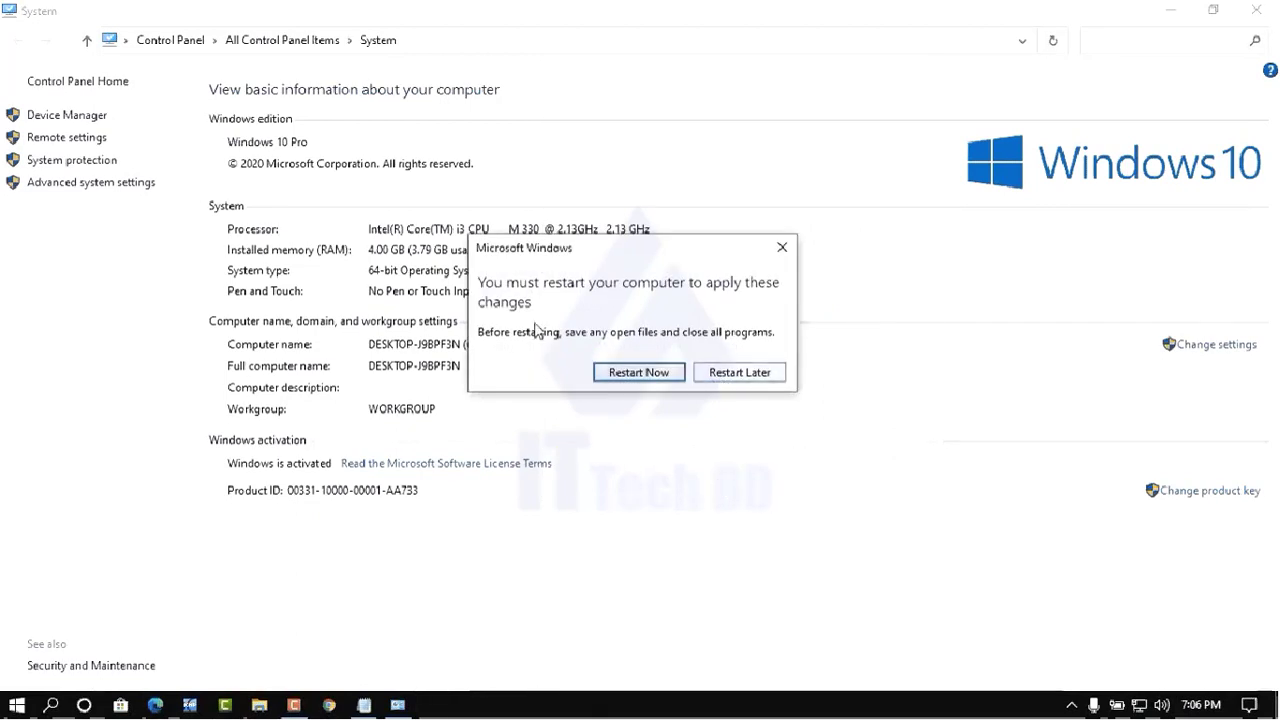